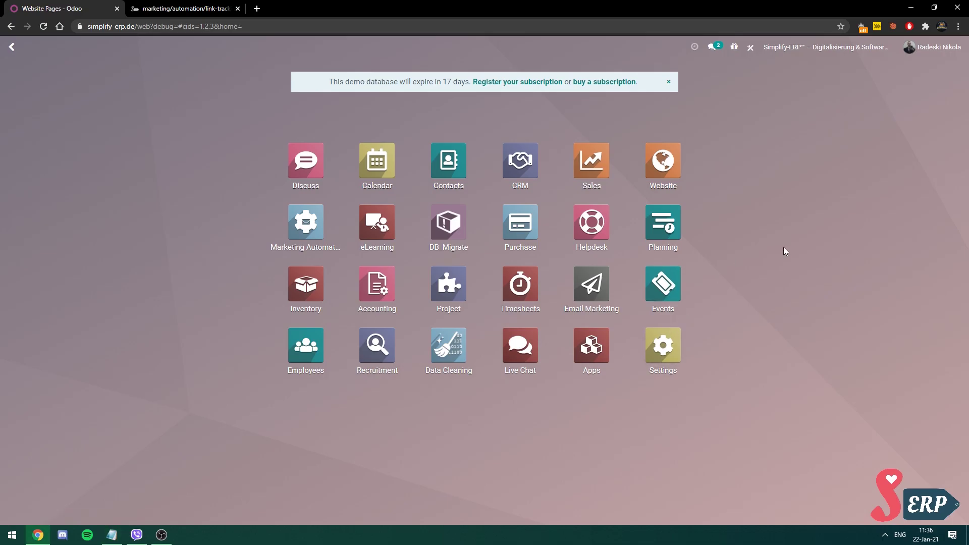
Step: Search 'pages' and open the Website / Configuration / Pages list
text(pages)
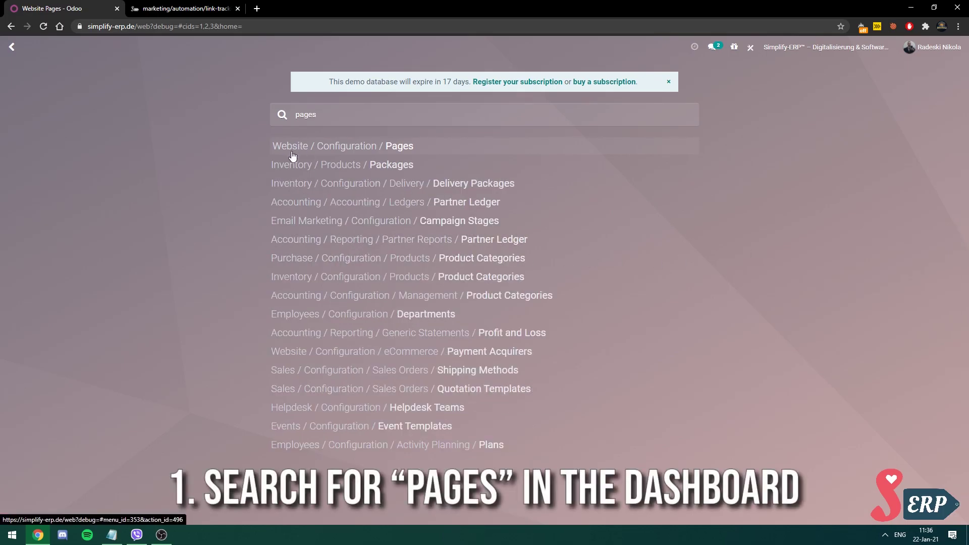
click(409, 149)
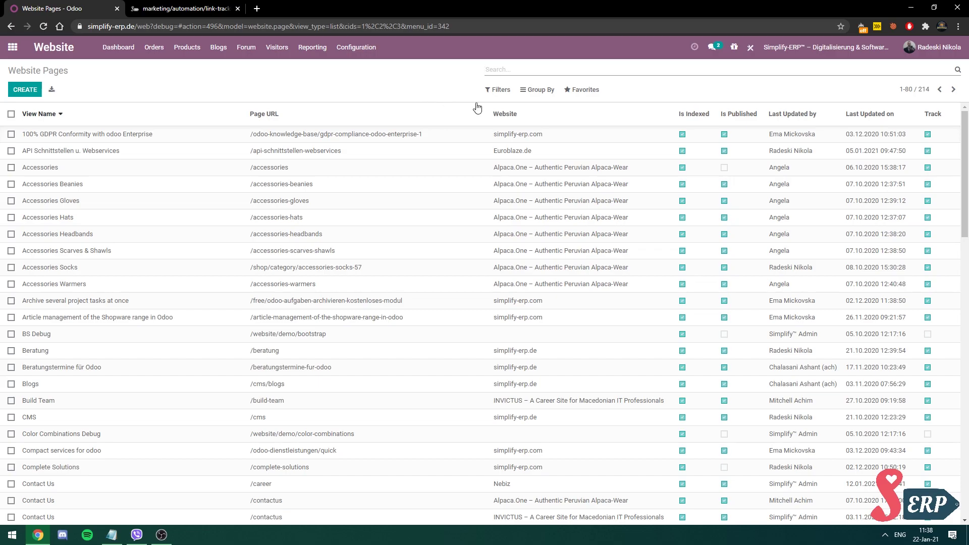
Step: Group the website pages list by a custom Website grouping
click(536, 92)
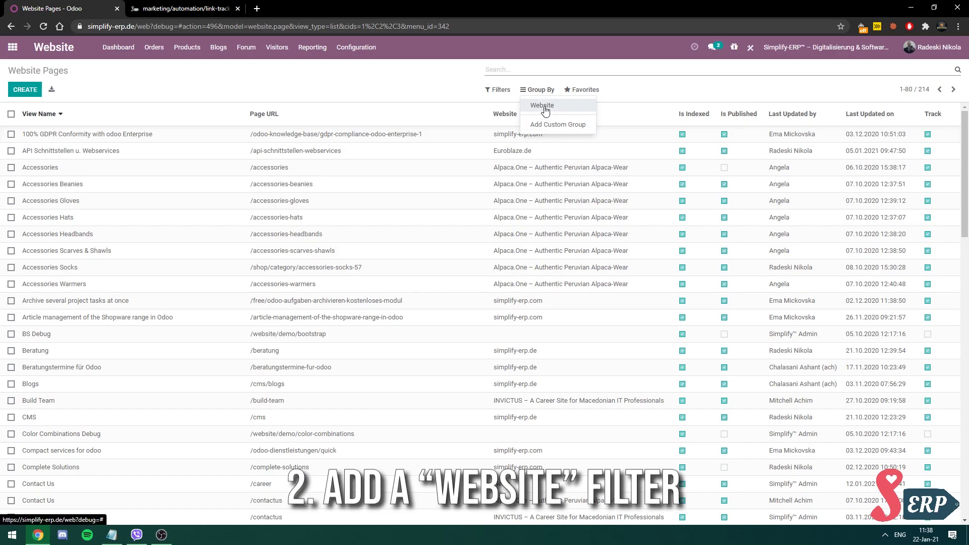
click(568, 131)
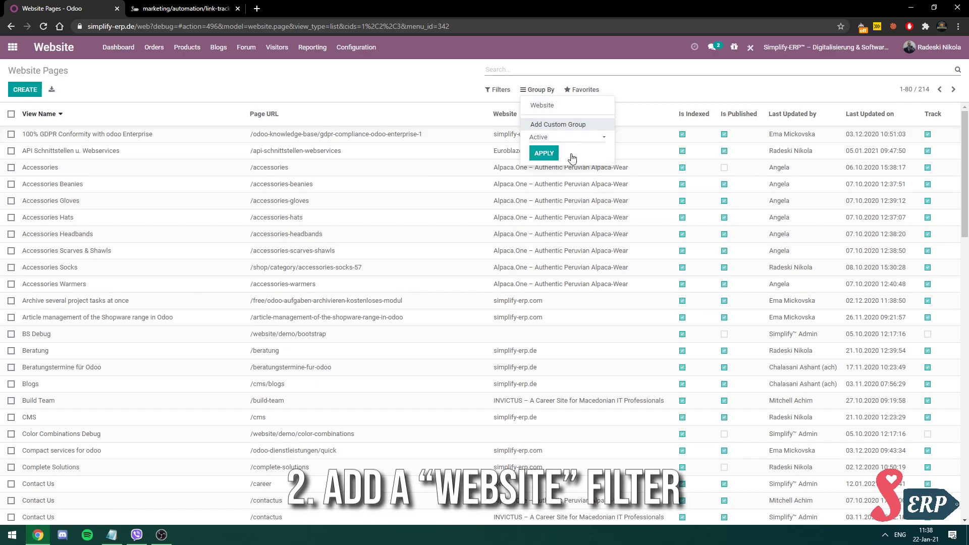
click(566, 137)
scroll(568, 227, down, 5)
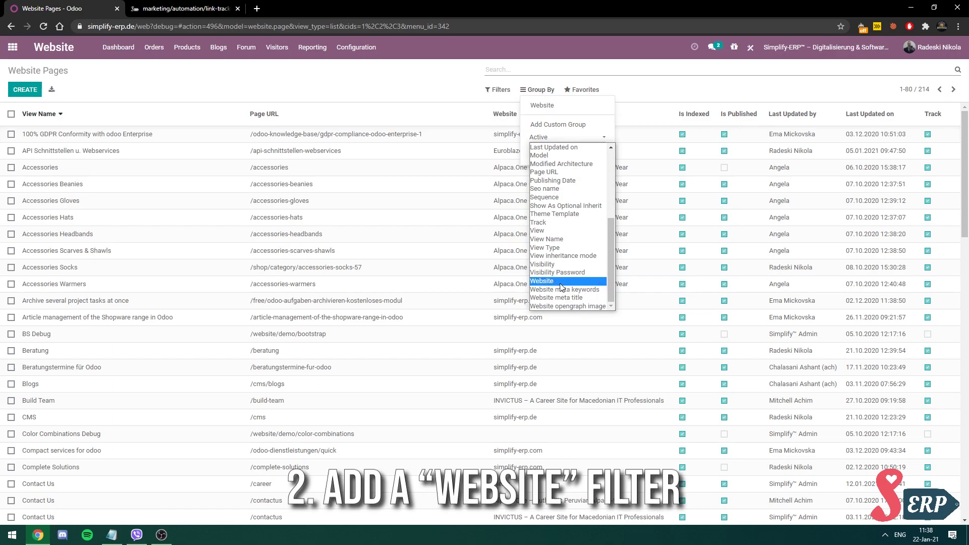
click(543, 281)
click(541, 152)
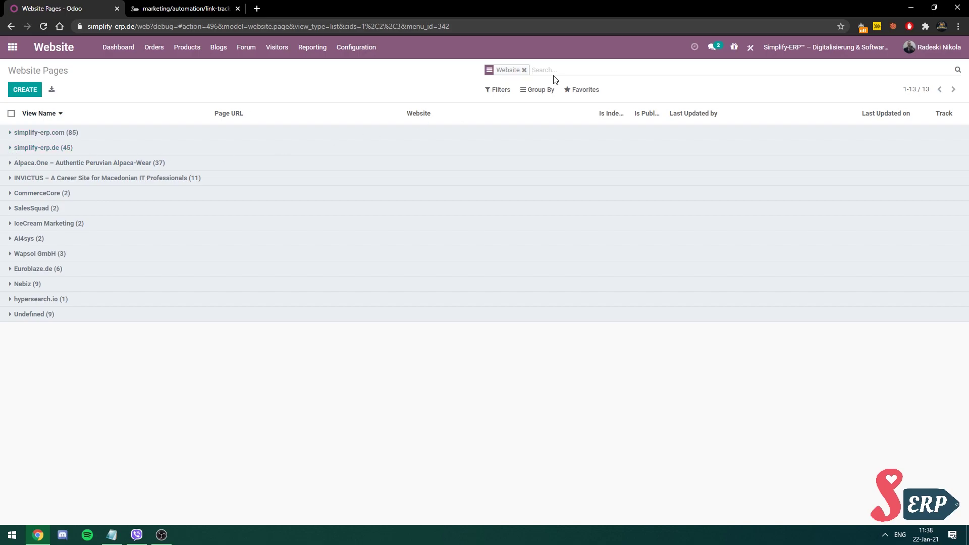
Step: Filter Page URL on 'link' and expand the simplify-erp.de group
text(link)
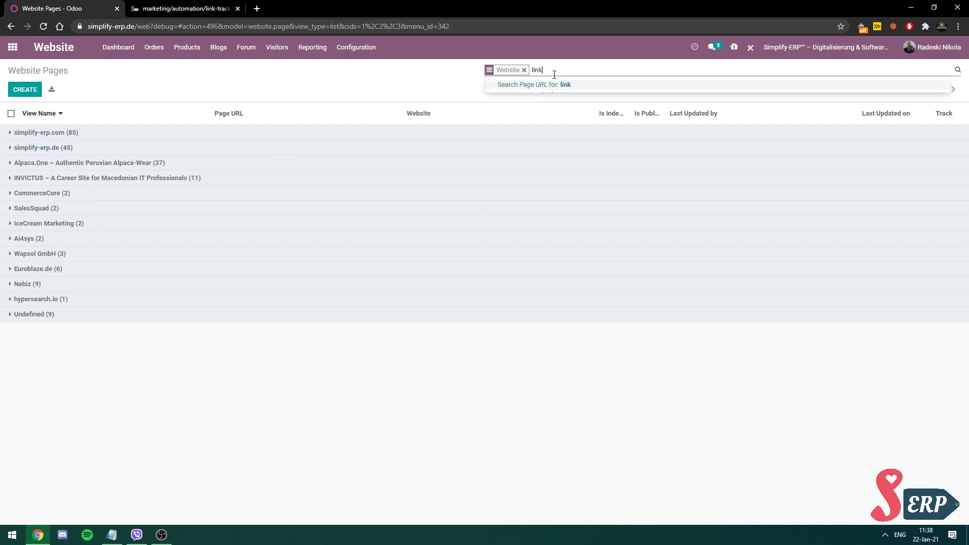
key(Return)
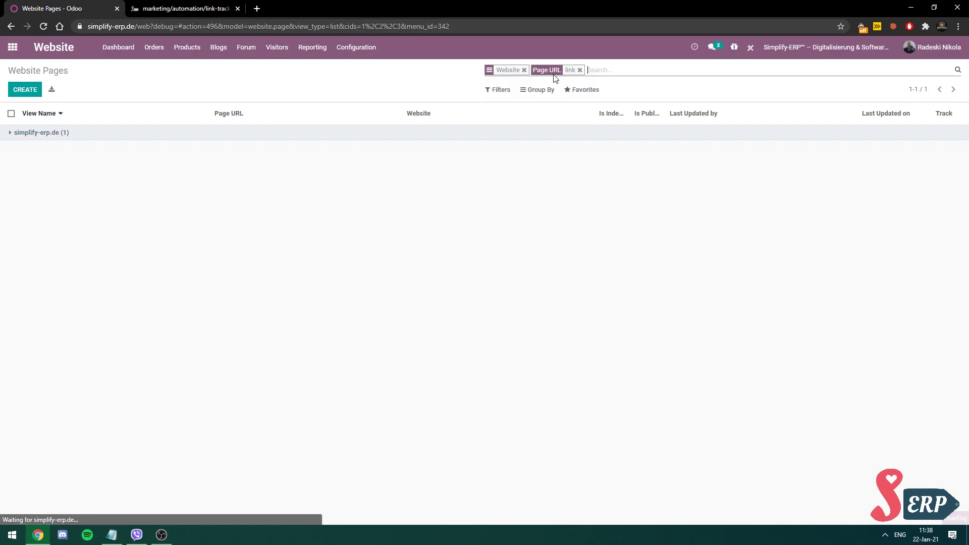
click(10, 133)
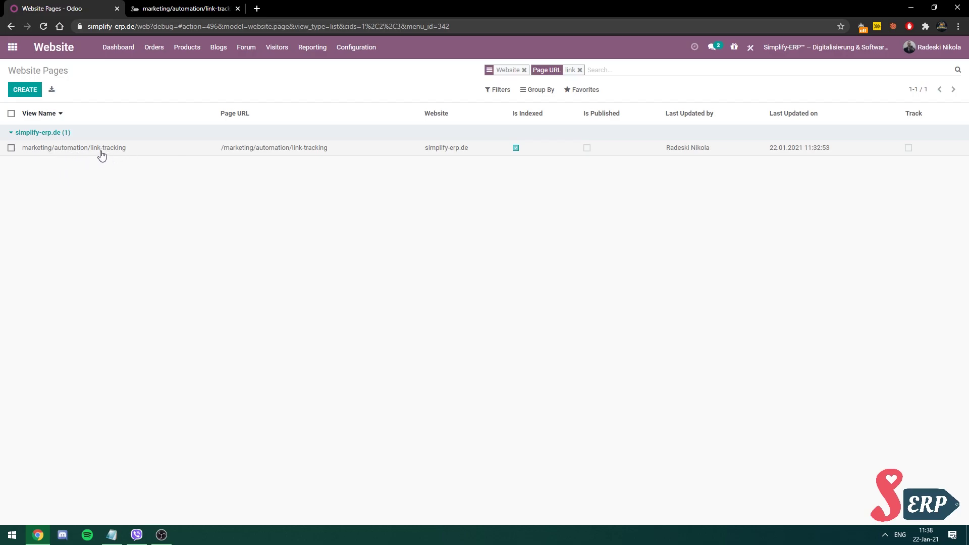
Step: Check the live link-tracking page in the other tab, then return to Website Pages
click(187, 8)
scroll(547, 283, down, 20)
scroll(435, 265, up, 20)
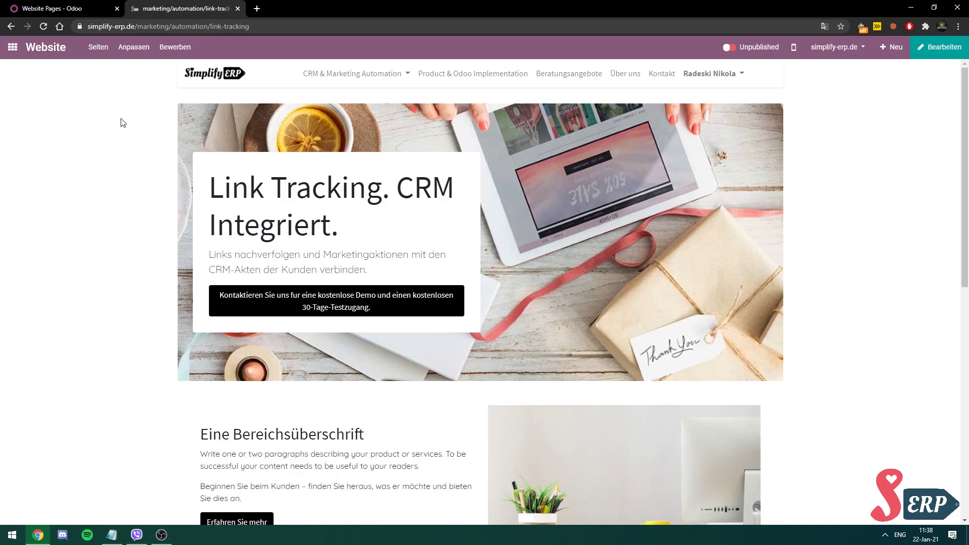
key(ctrl+Page_Up)
Step: Remove the Website grouping, select the link-tracking page and choose Action > Export
click(523, 70)
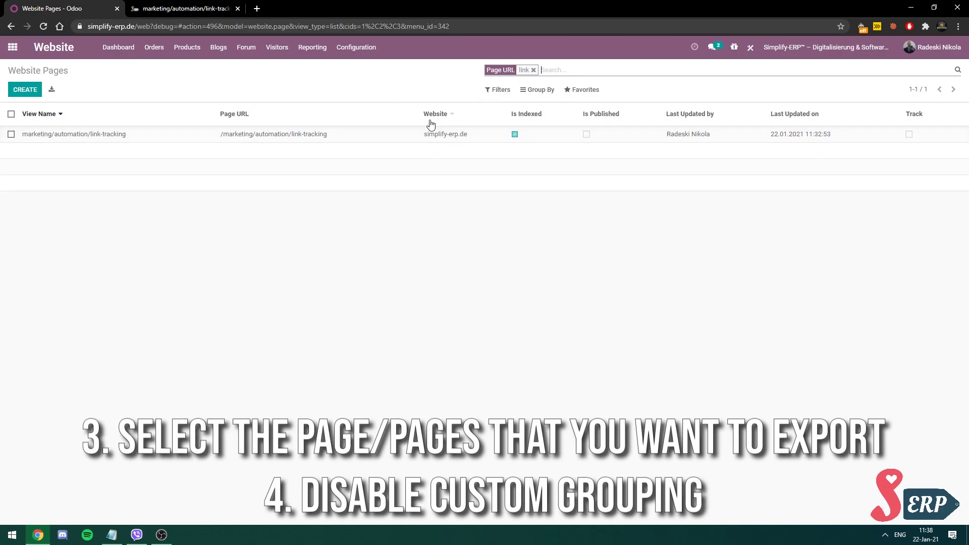
click(10, 135)
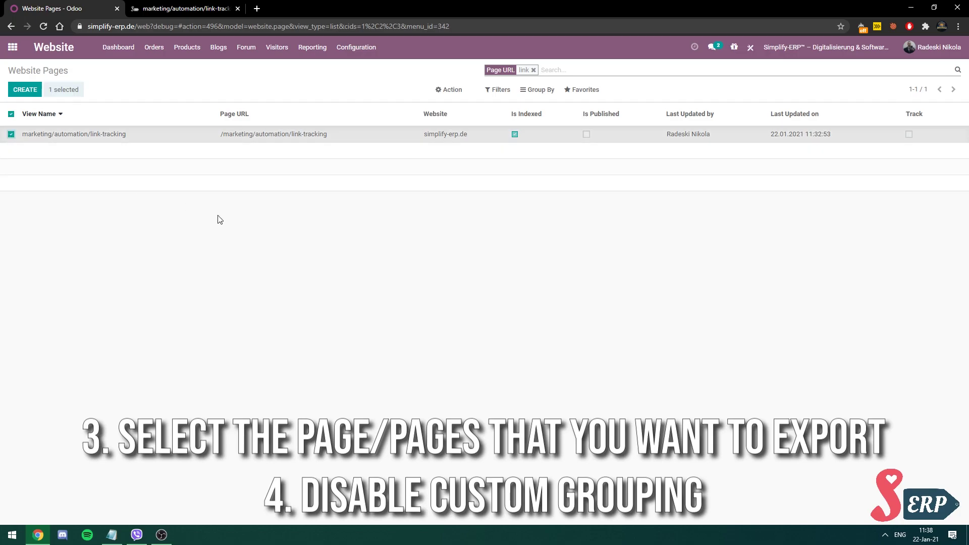
click(456, 89)
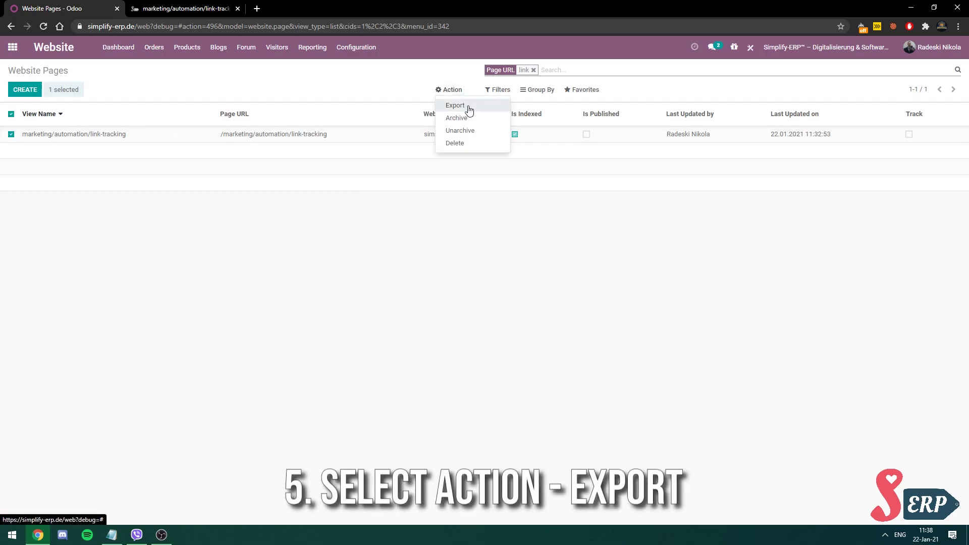
click(464, 106)
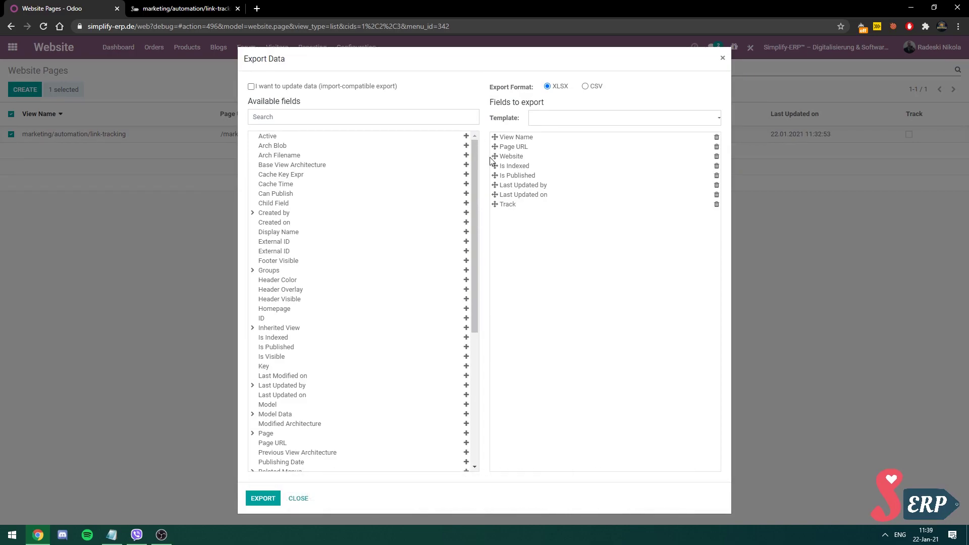
scroll(403, 201, down, 1)
scroll(404, 202, down, 4)
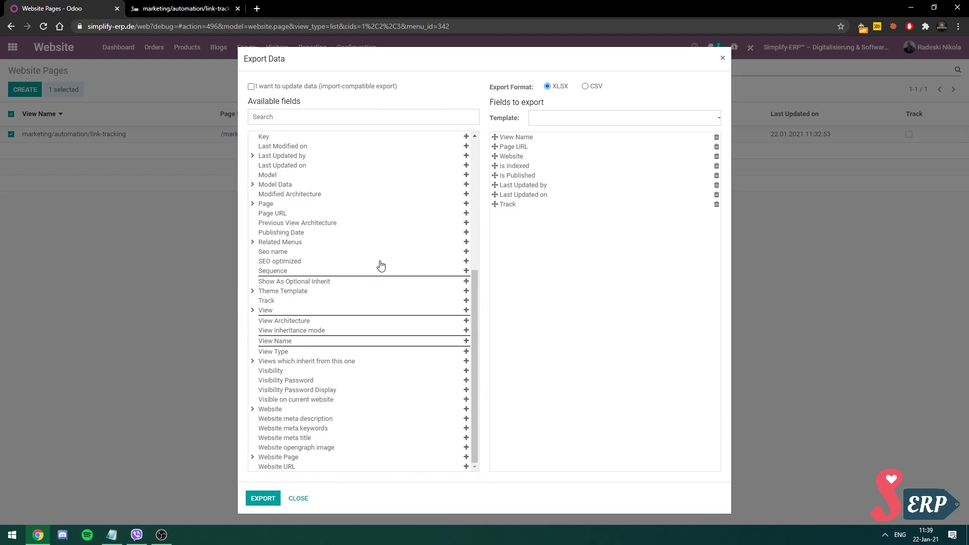
scroll(372, 296, up, 5)
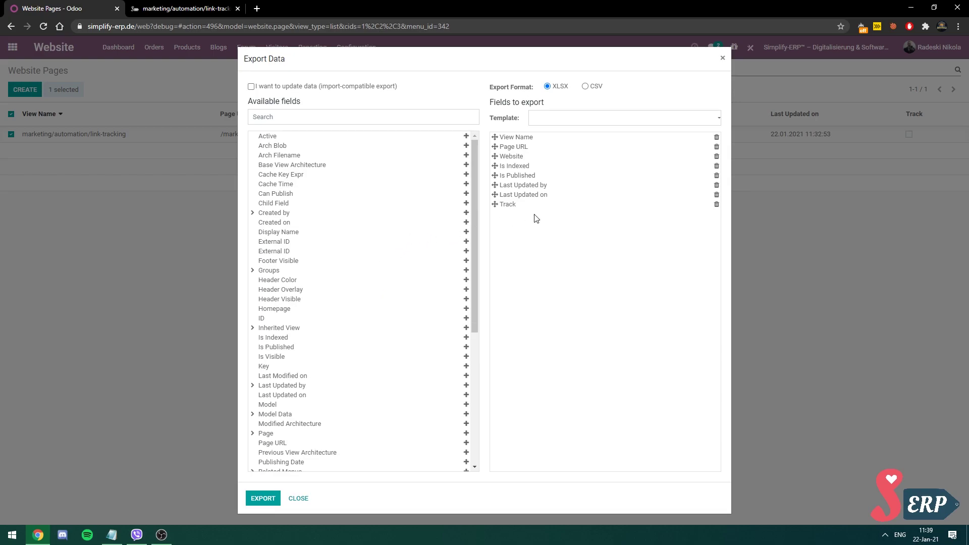
scroll(368, 256, down, 5)
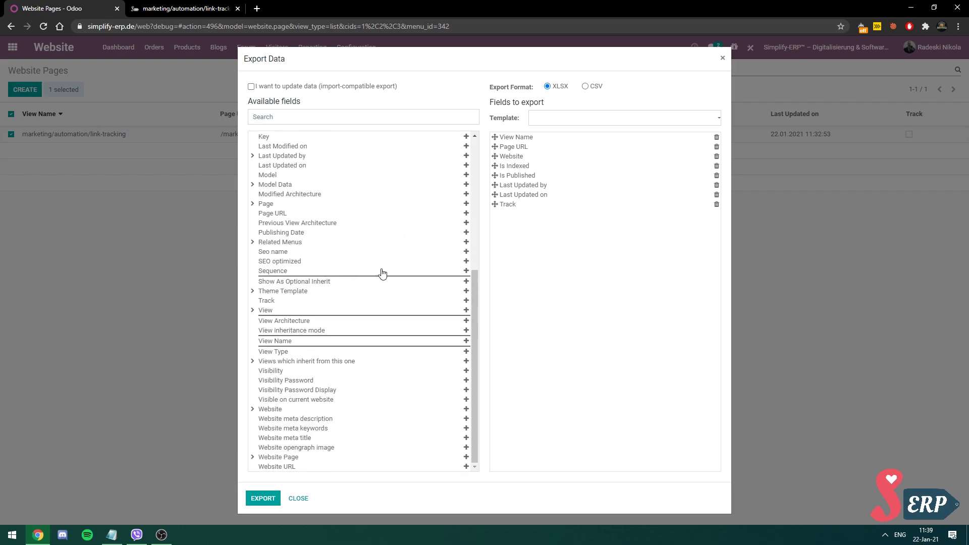
scroll(417, 302, up, 5)
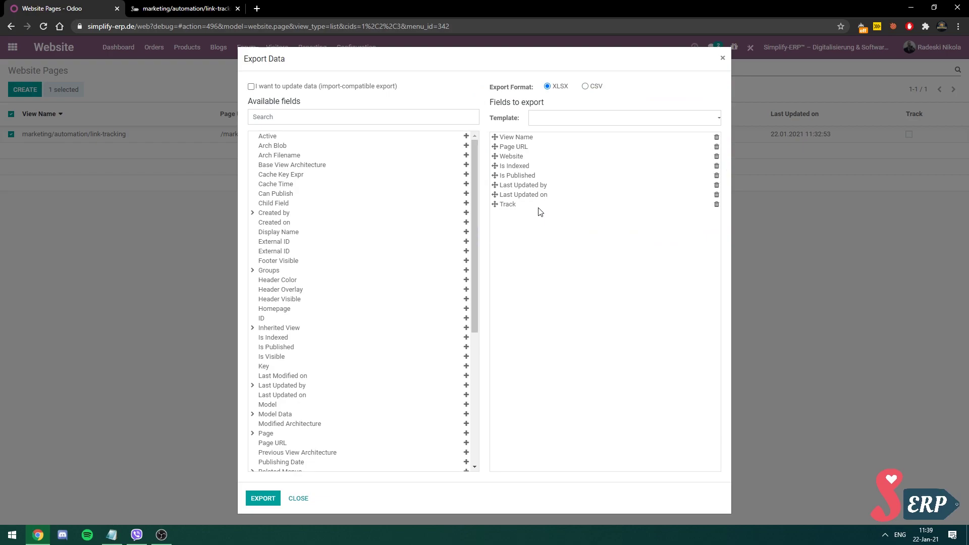
click(560, 124)
click(526, 136)
click(595, 120)
click(601, 289)
Step: Load the Exporting Pages template and search available fields for 'View Nam'
click(548, 120)
click(545, 145)
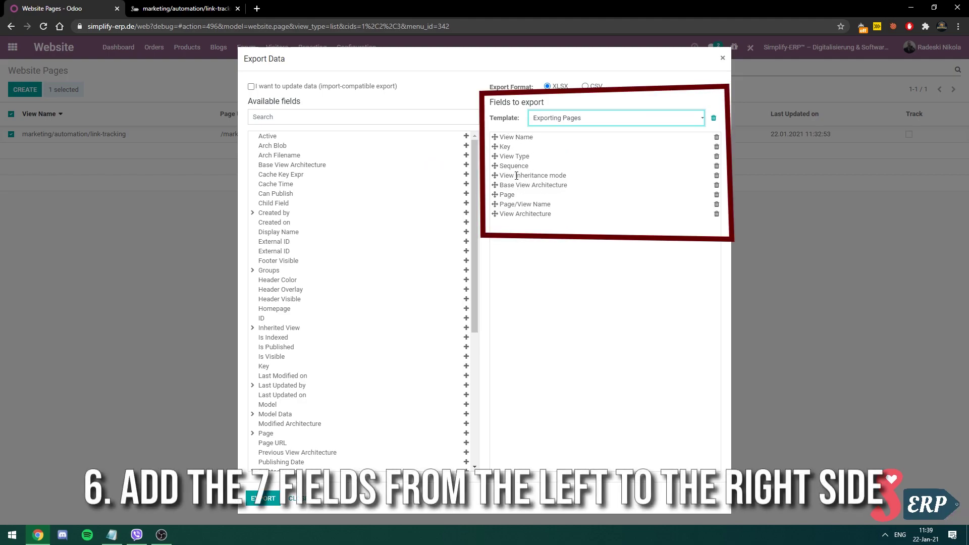
click(394, 116)
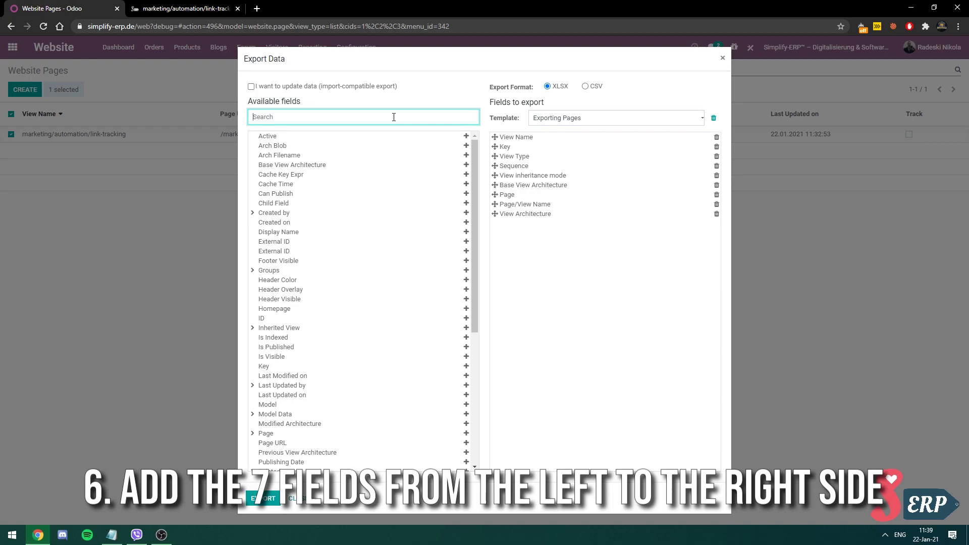
text(View Nam)
key(ctrl+a)
key(BackSpace)
Step: Look up the Key, View Type and View Name fields, then clear the field search
text(Key)
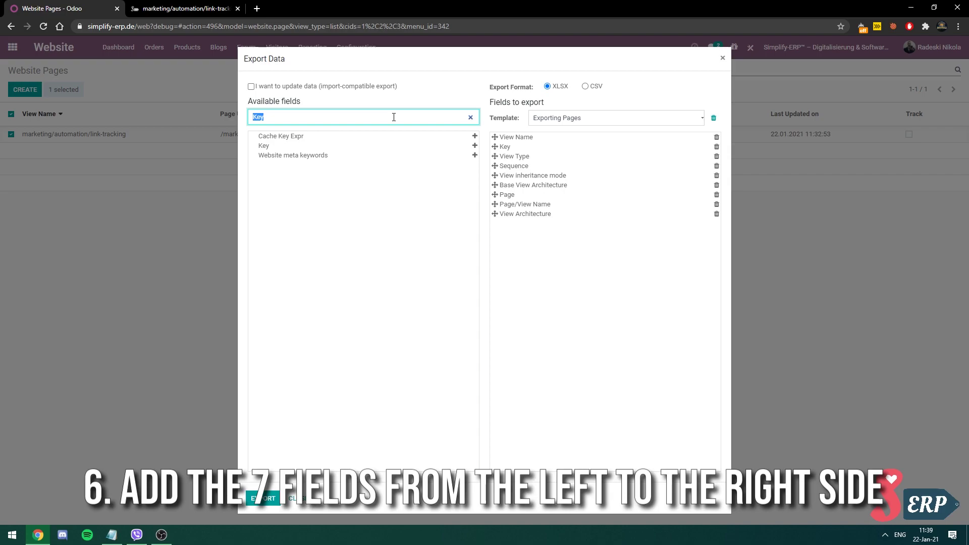
text(View Type)
key(ctrl+a)
key(BackSpace)
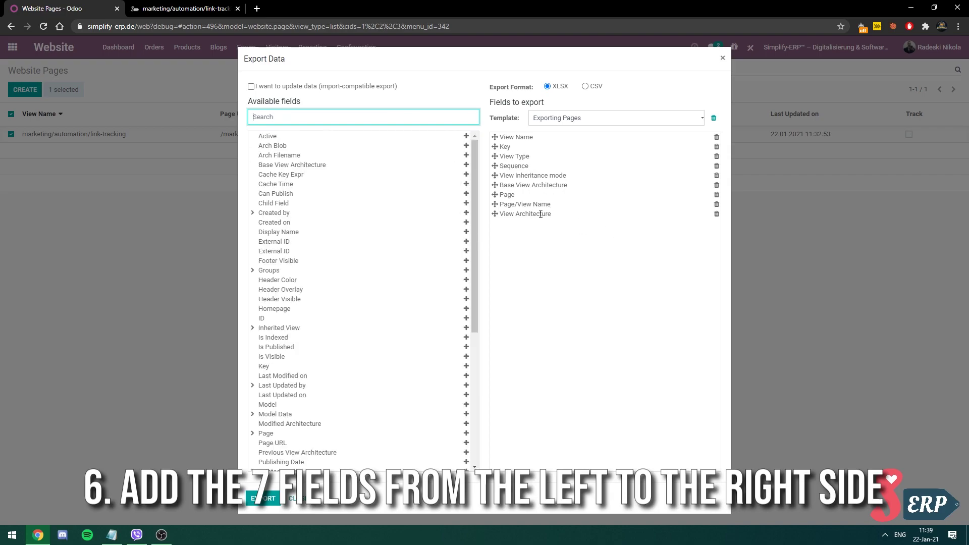
text(Vi)
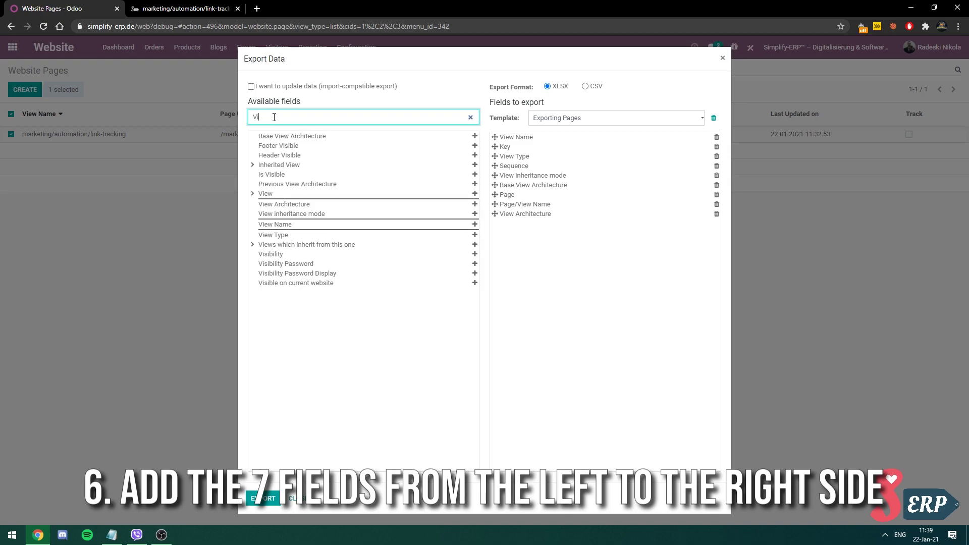
text(ew Name)
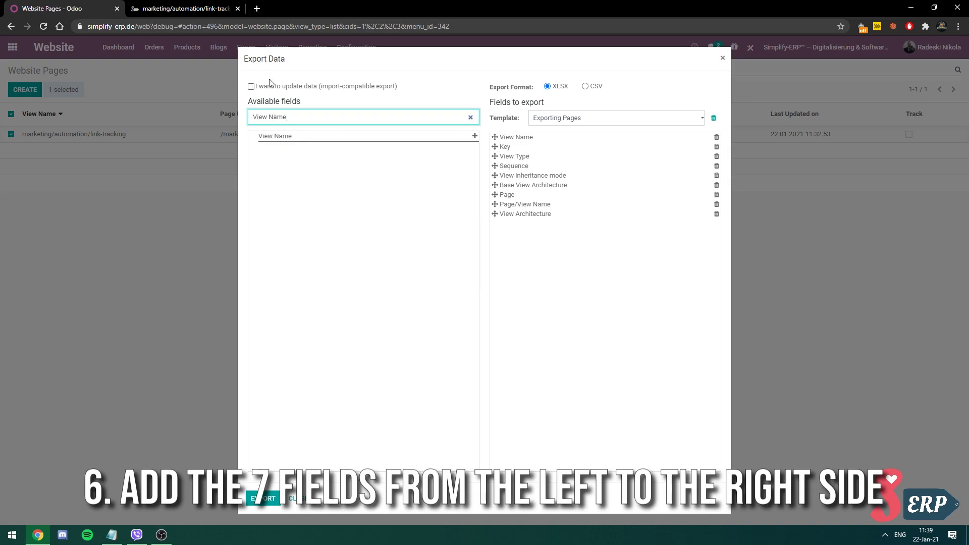
key(ctrl+a)
key(BackSpace)
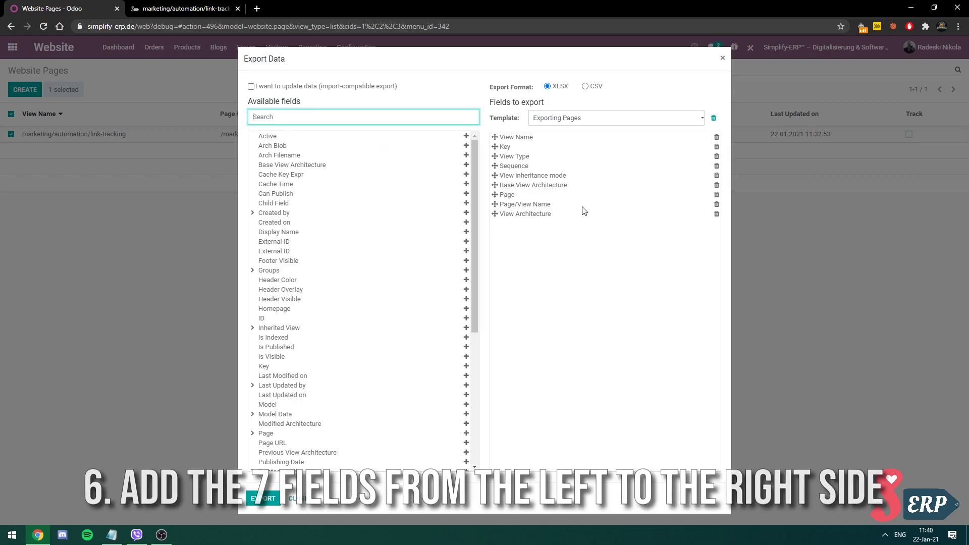
Step: Save the current export fields as a new template named 'Exporting Pages (test2)'
click(682, 119)
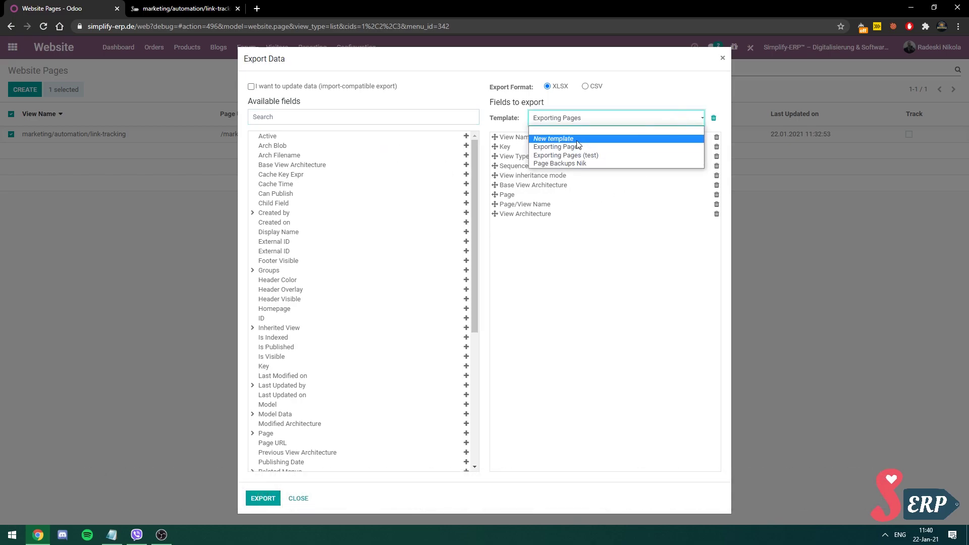
click(627, 273)
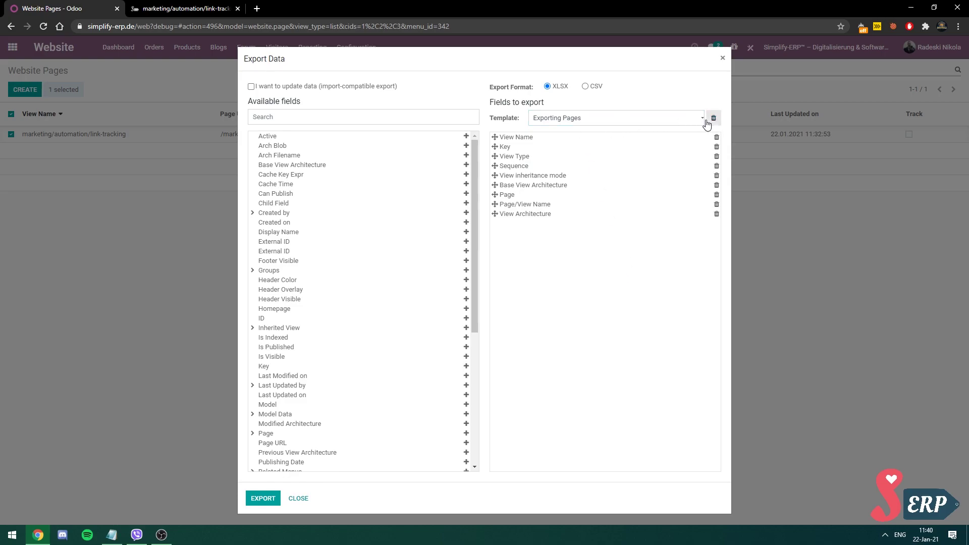
click(690, 120)
click(569, 139)
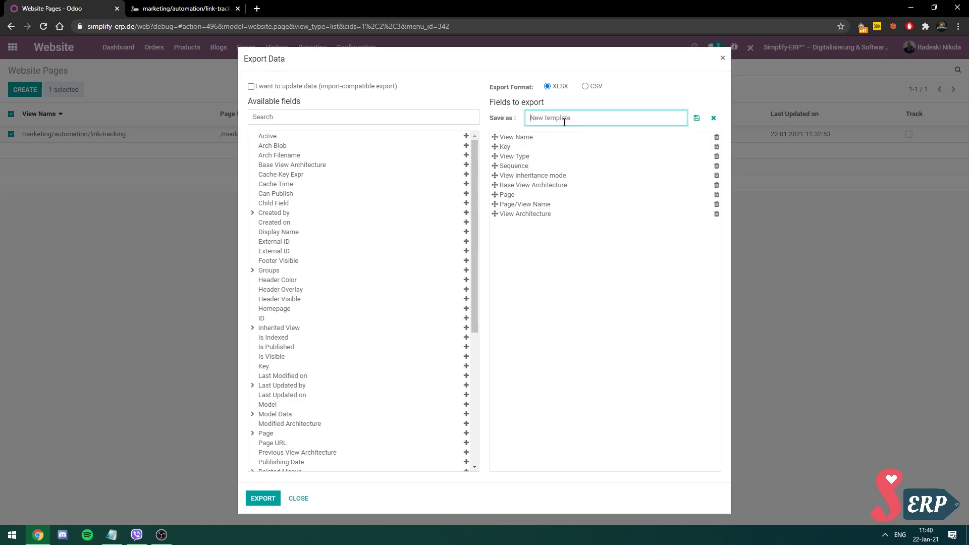
text(Exporting)
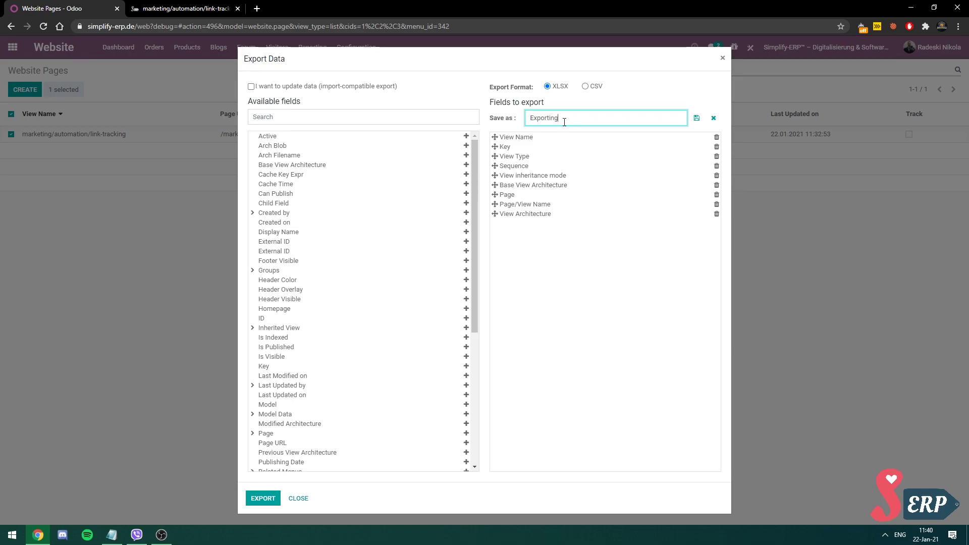
text( Pages (test2)
click(696, 119)
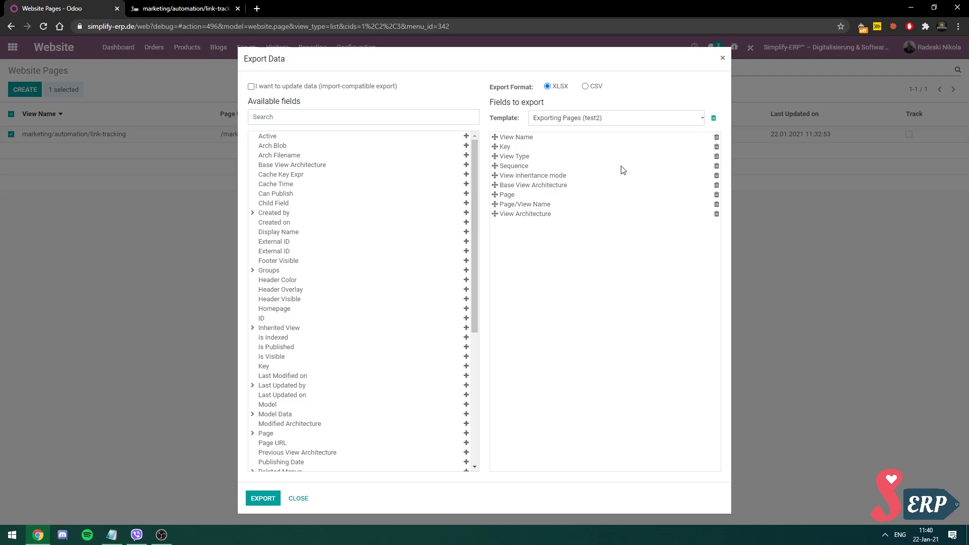
Step: Select the Exporting Pages template and export the page to XLSX
click(582, 121)
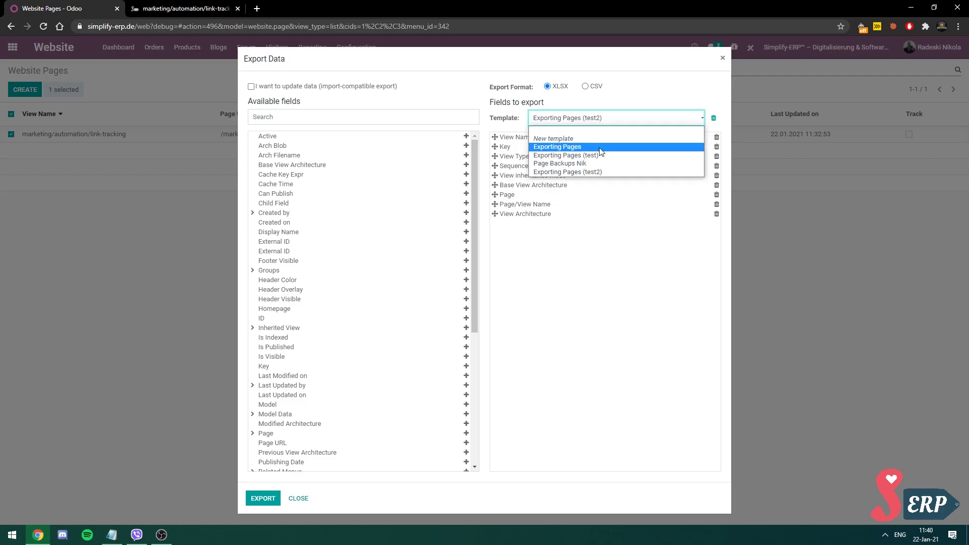
click(624, 148)
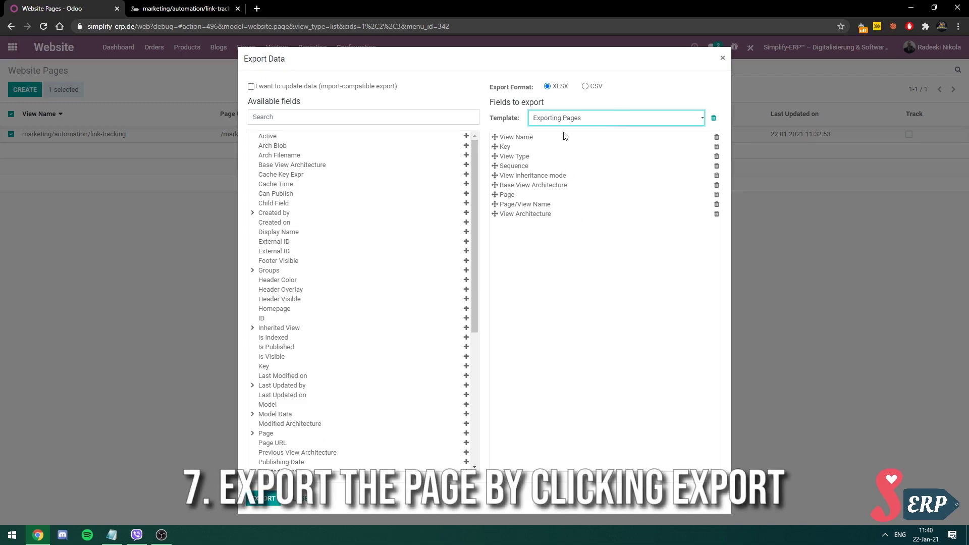
click(262, 500)
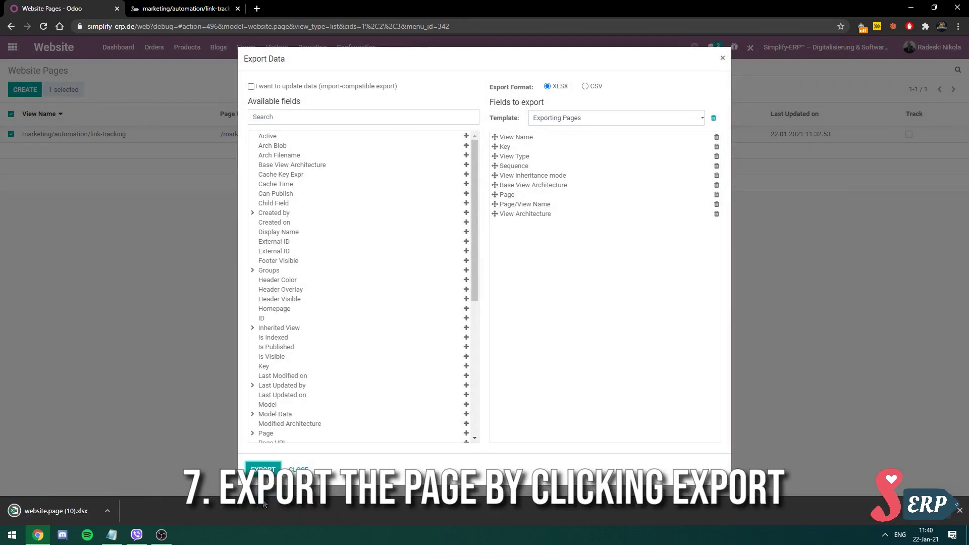
Step: Close the export dialog and delete the link-tracking page via Action > Delete
click(723, 58)
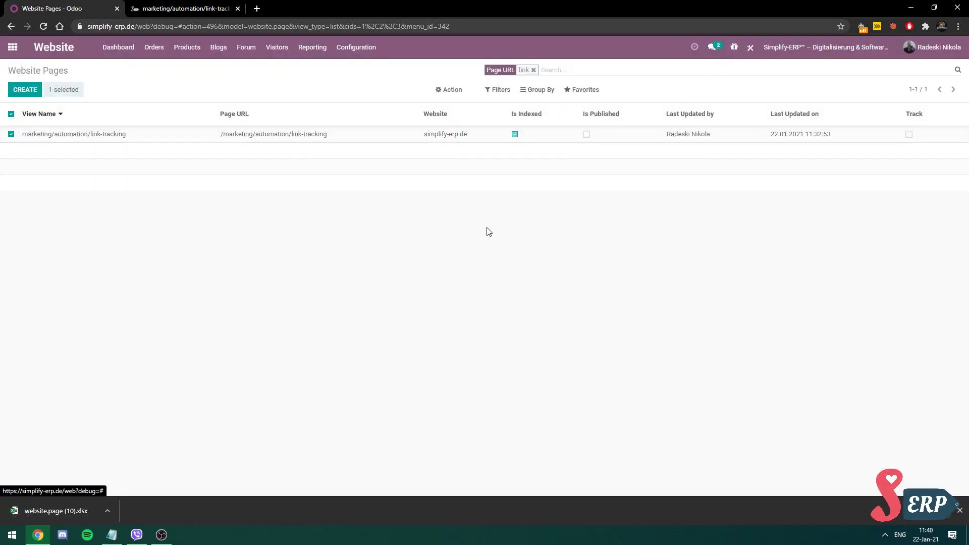
click(169, 10)
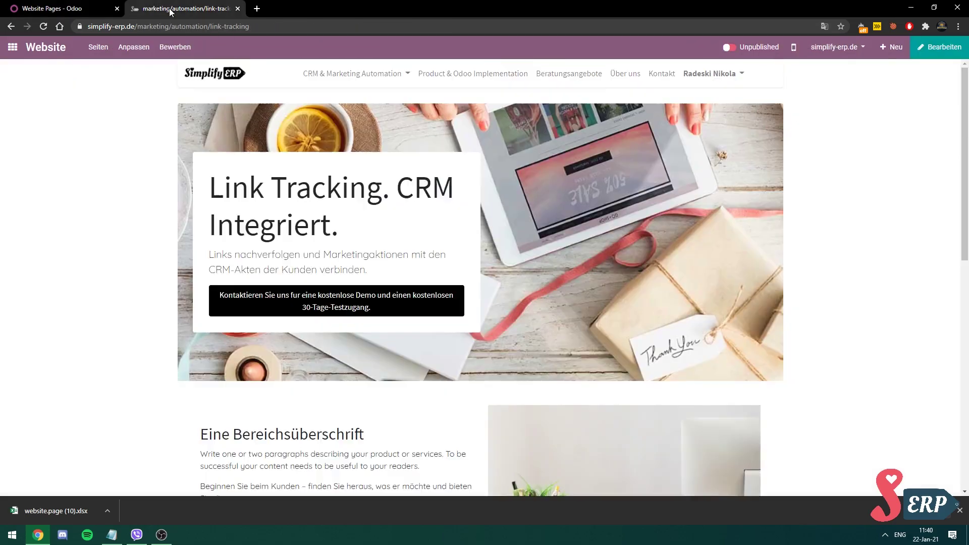
click(50, 9)
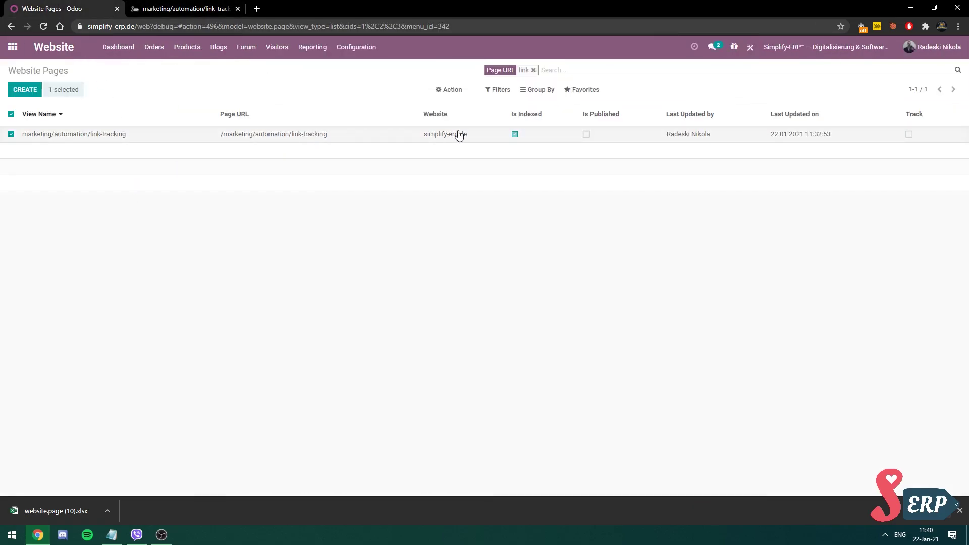
click(447, 91)
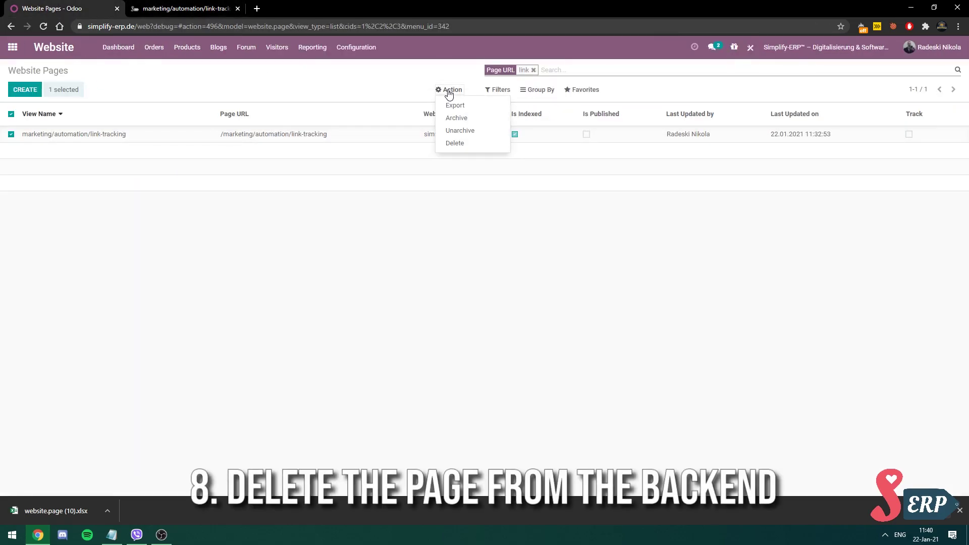
click(461, 146)
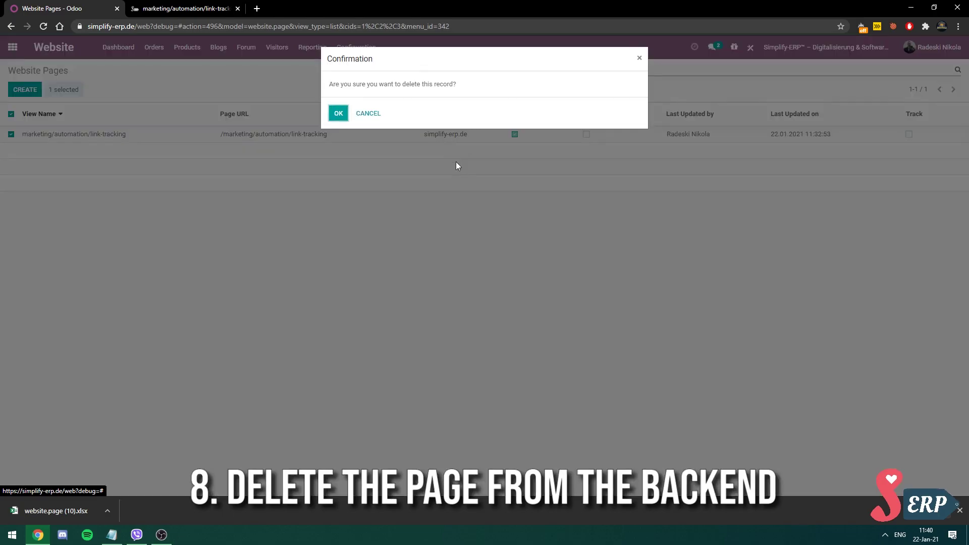
Step: Reload the live link-tracking page to confirm a 404, then return to Website Pages
click(338, 111)
key(ctrl+Tab)
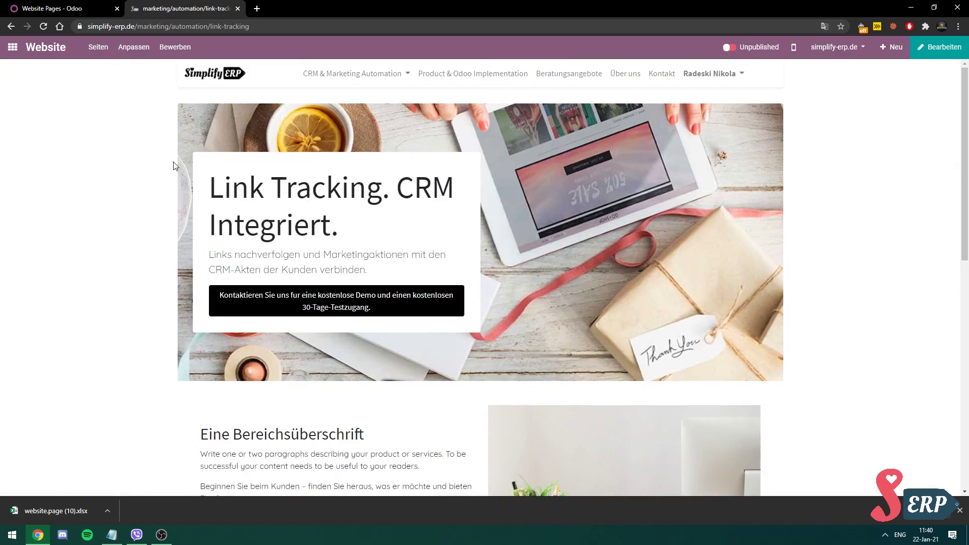
key(F5)
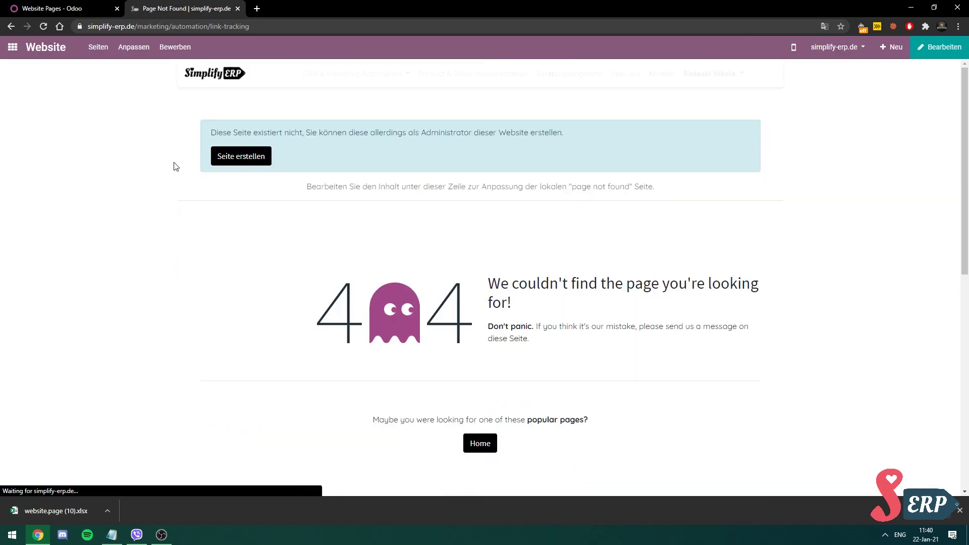
click(71, 8)
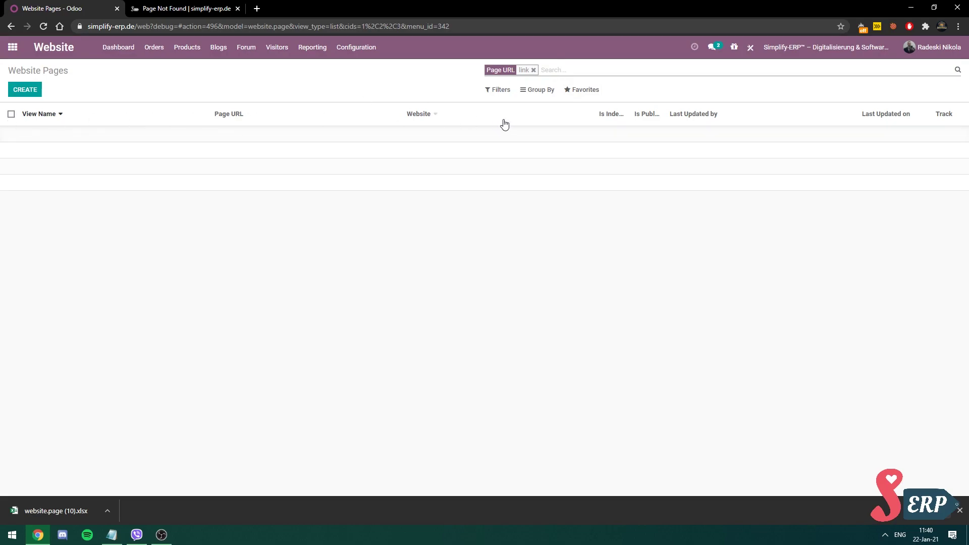
Step: Start Favorites > Import records and load the file website.page (10).xlsx
click(585, 92)
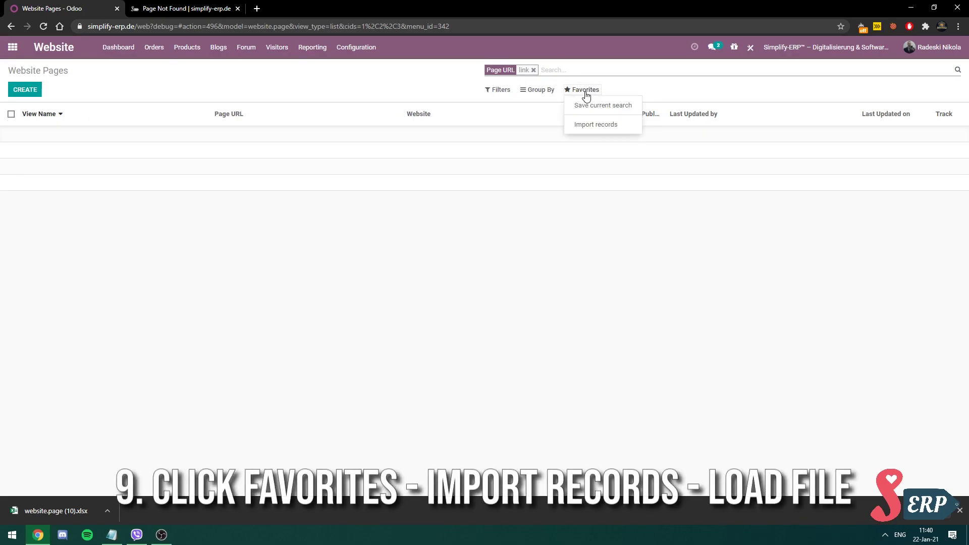
click(604, 129)
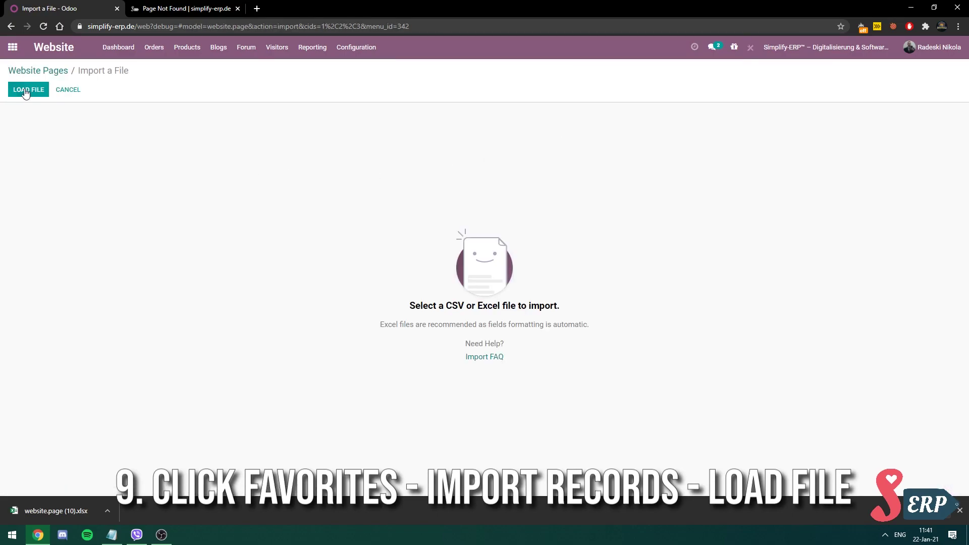
click(29, 91)
click(144, 80)
click(771, 393)
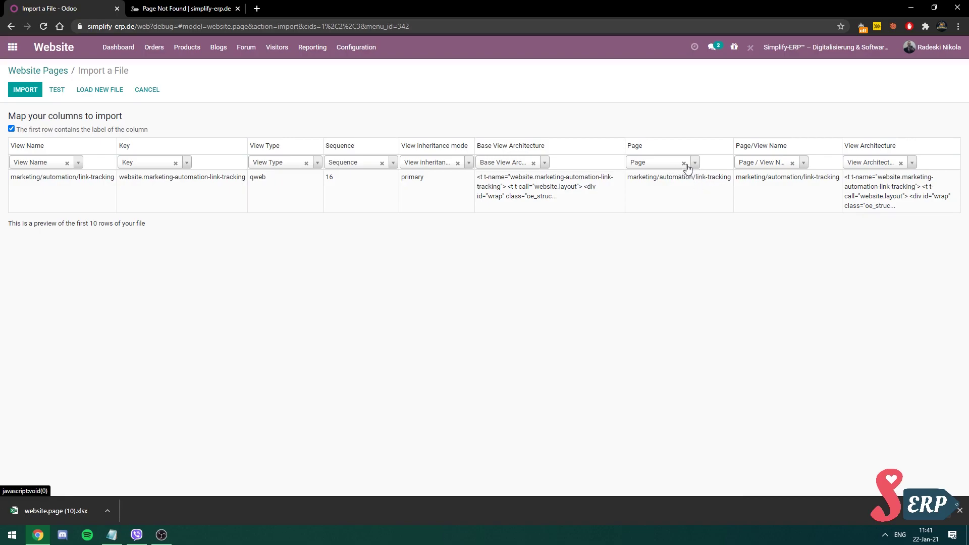
Step: Set the Page column to Don't import, test the file, and import the one record
click(684, 164)
click(62, 92)
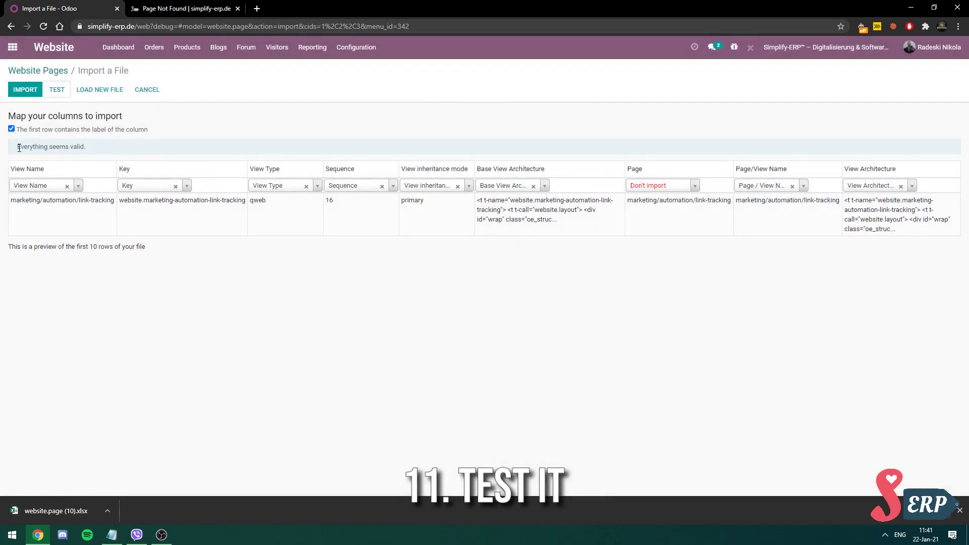
drag(18, 146, 104, 151)
click(83, 156)
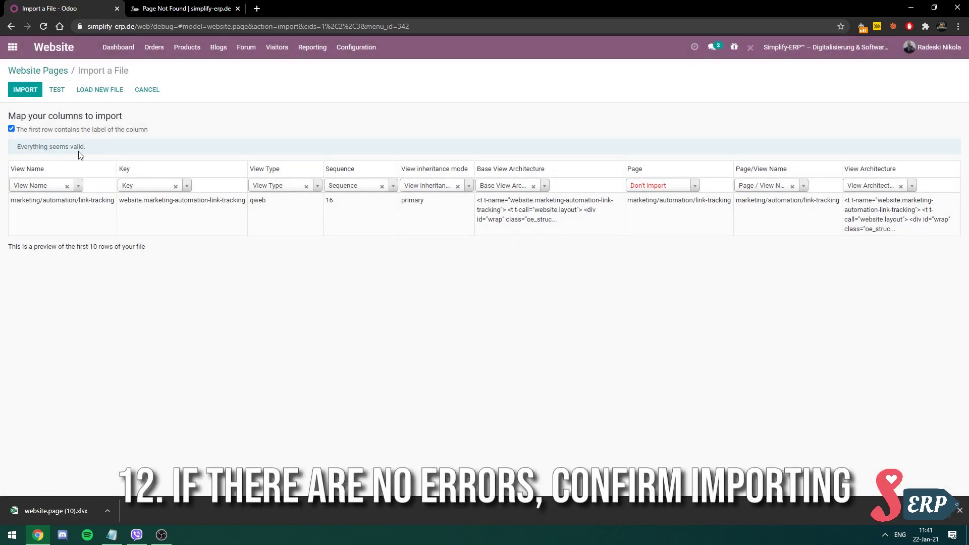
click(33, 92)
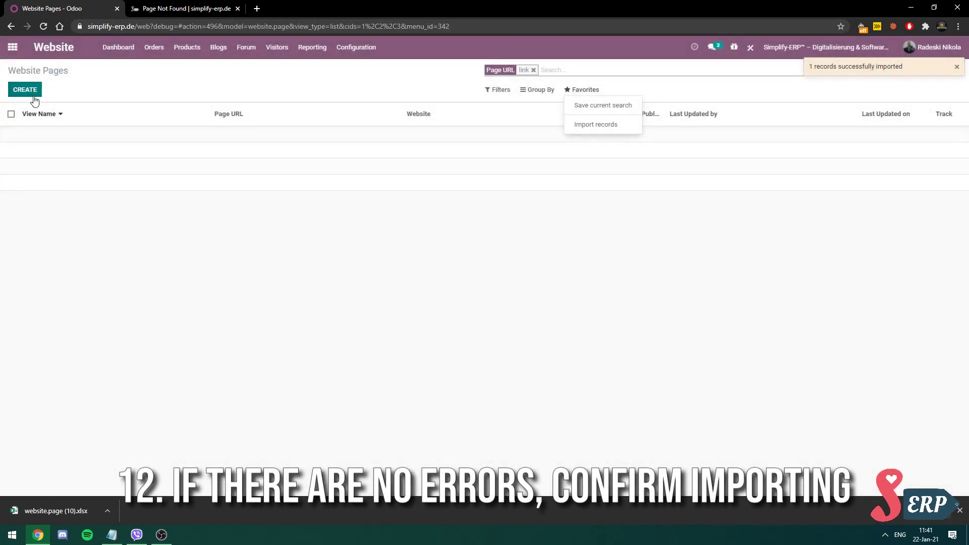
Step: Clear the Page URL filter, then search 'link' in the website's Seiten verwalten list
click(533, 70)
click(172, 7)
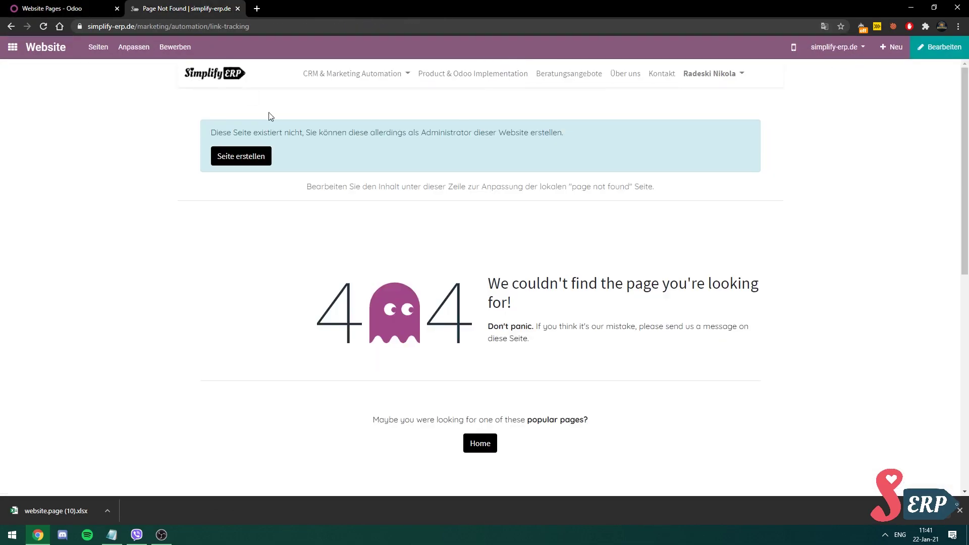
click(98, 47)
click(123, 87)
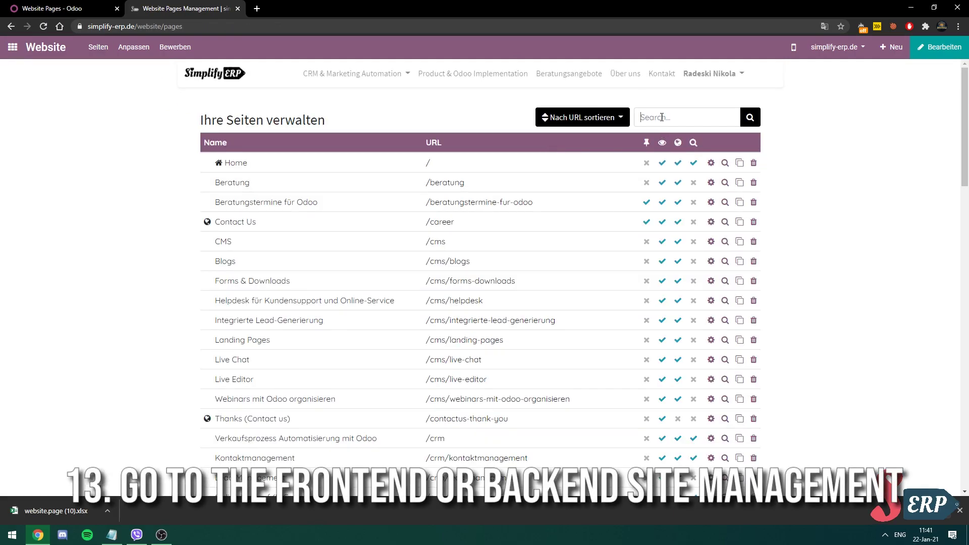
text(link)
key(Return)
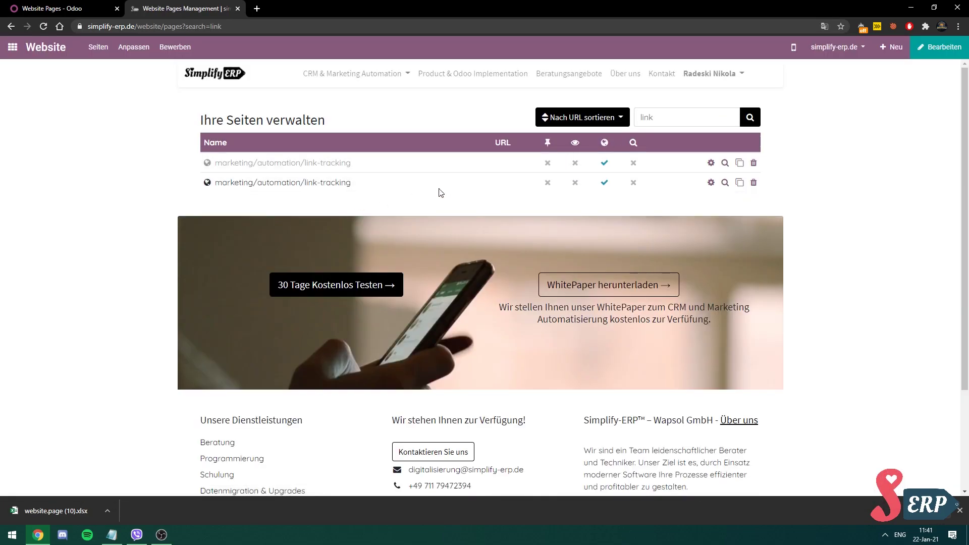
Step: Replace the second link-tracking page's 'false' URL with marketing/automation/link-tracking and save
click(710, 182)
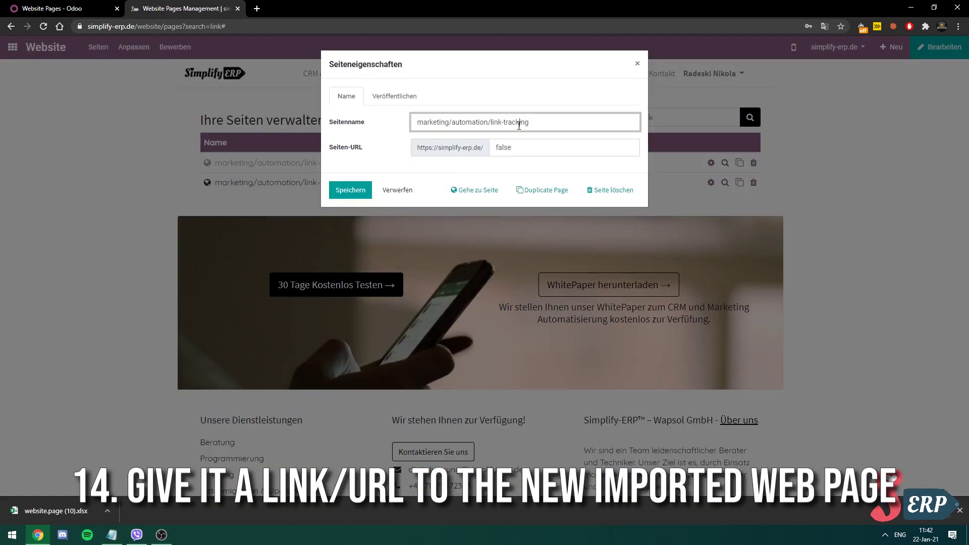
click(531, 148)
key(ctrl+a)
text(marketing/automation/link-tracking)
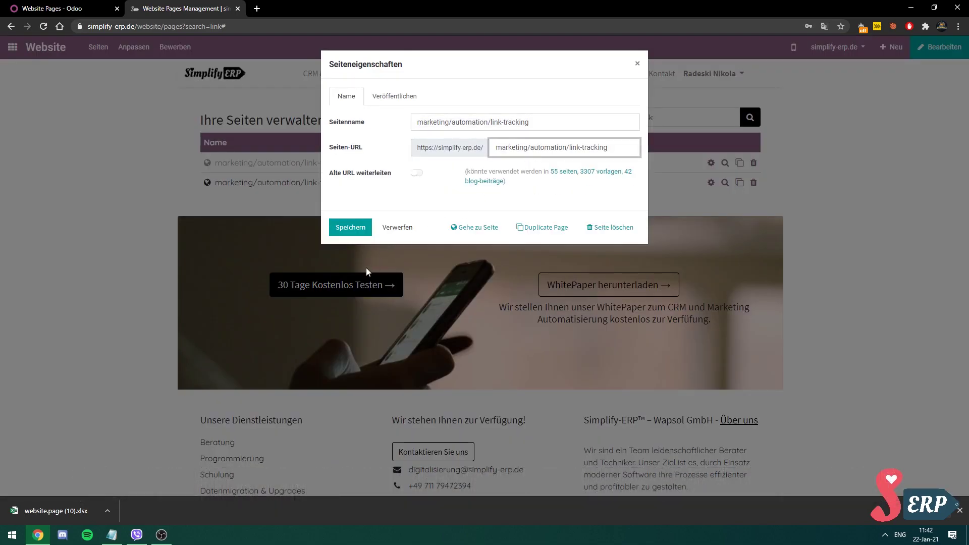
click(359, 232)
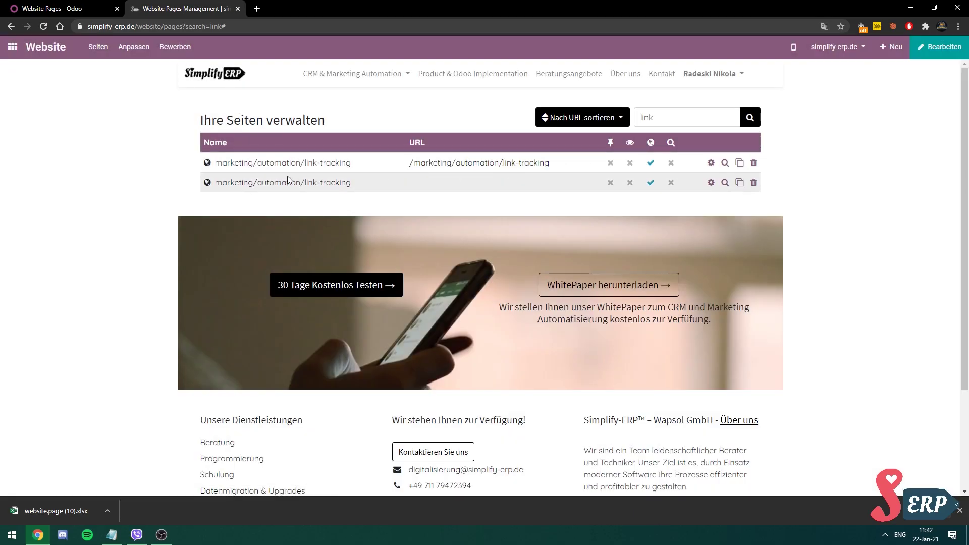
Step: Open the restored /marketing/automation/link-tracking page on the website and switch it from Unpublished to Published
click(476, 164)
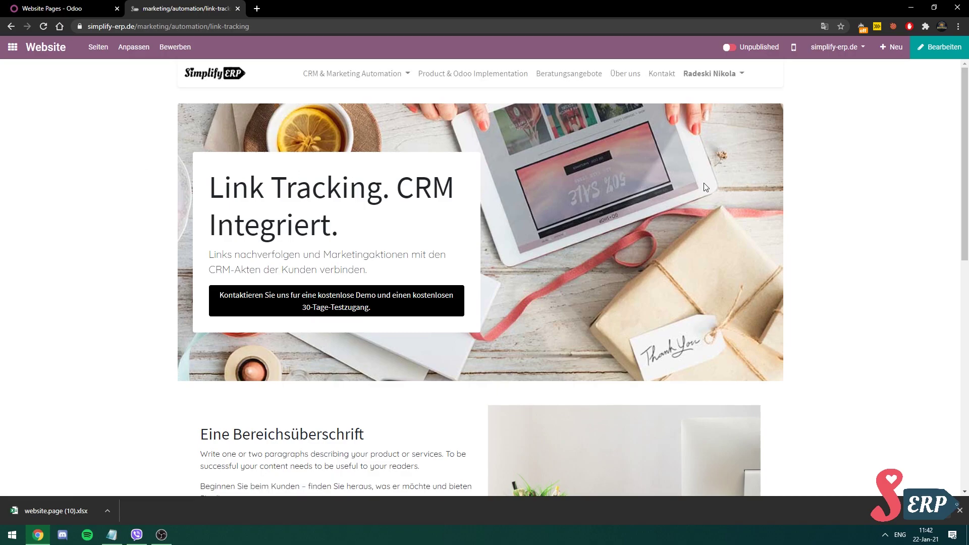
scroll(705, 184, down, 8)
scroll(705, 188, up, 8)
click(729, 47)
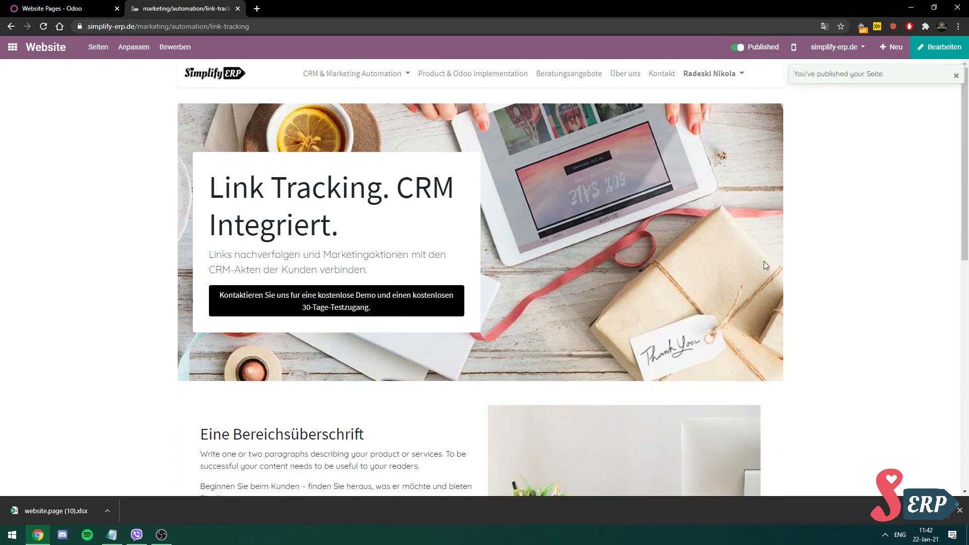
scroll(309, 263, down, 2)
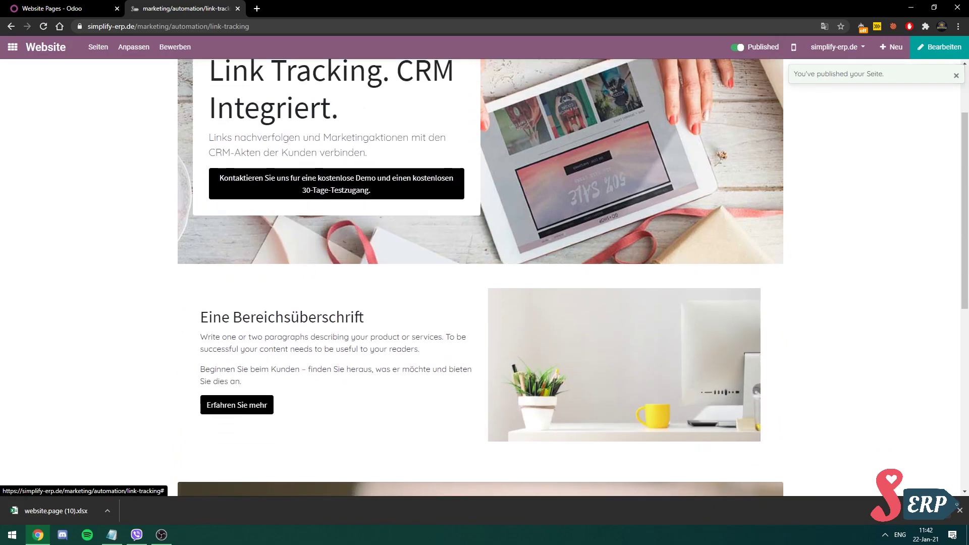